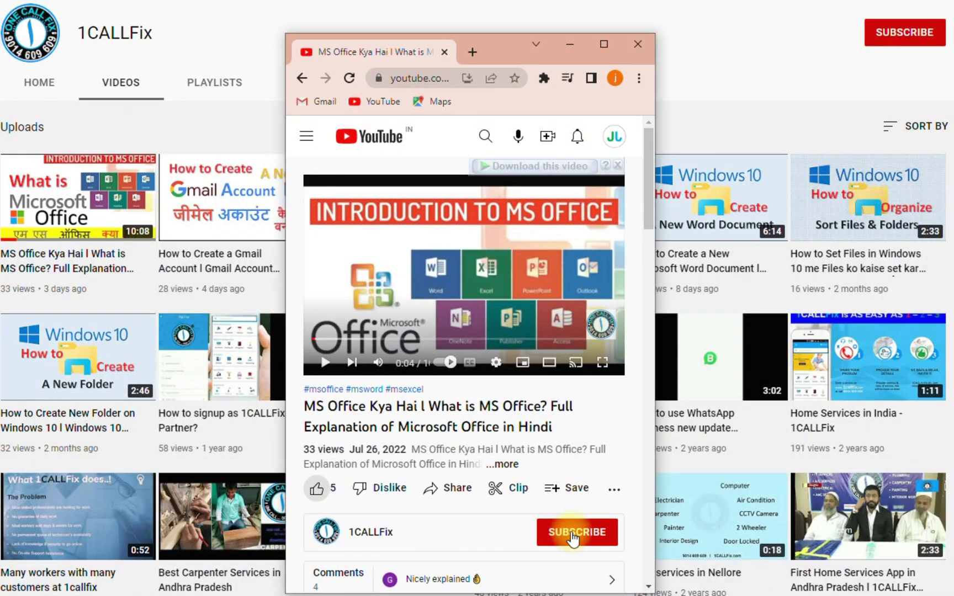
# Subscribe to the 1CALLFix channel with all notifications turned on
pyautogui.click(573, 538)
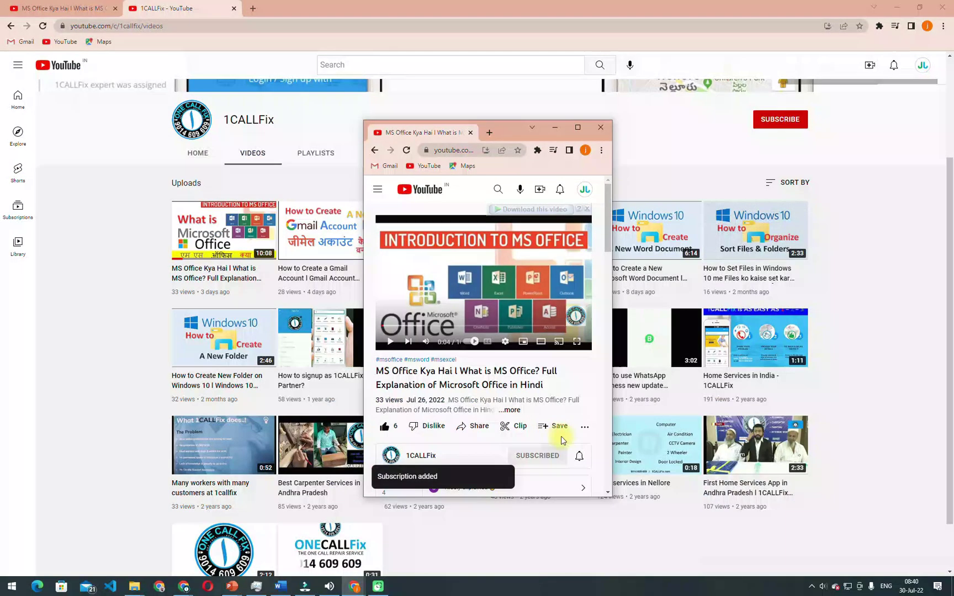
pyautogui.click(574, 459)
pyautogui.click(558, 398)
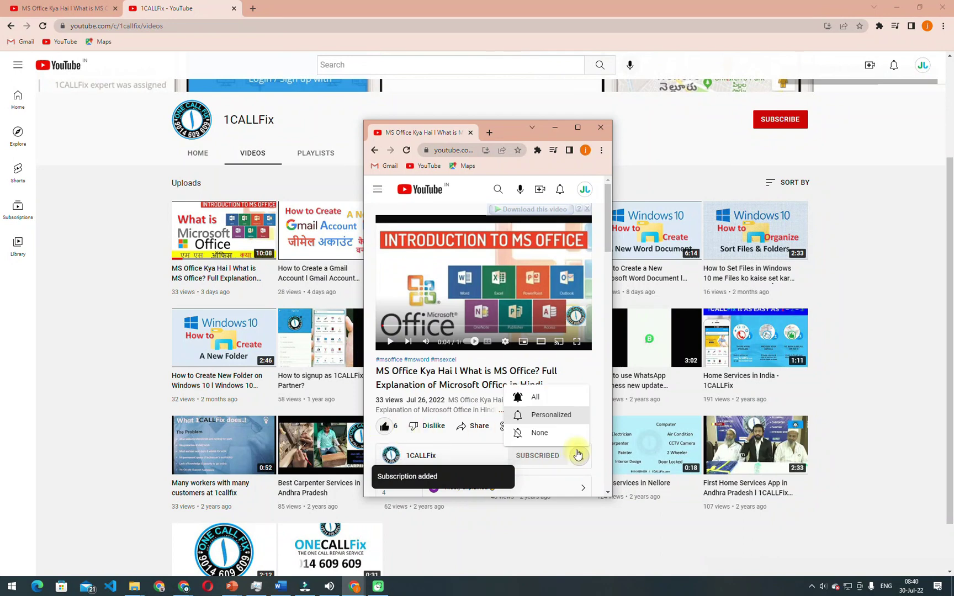
pyautogui.click(382, 431)
# Like the MS Office video and bring up its sharing options
pyautogui.click(579, 455)
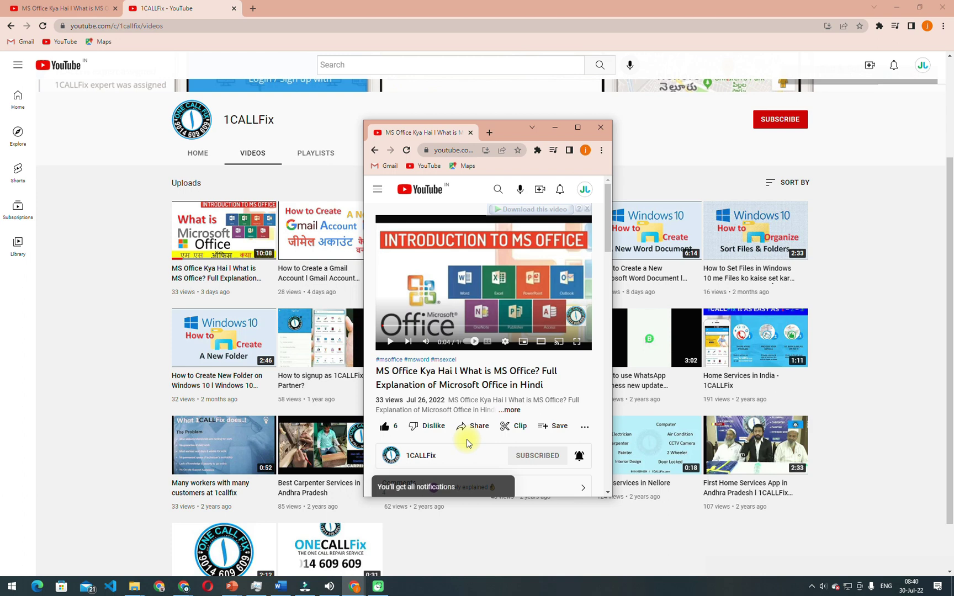
pyautogui.click(479, 426)
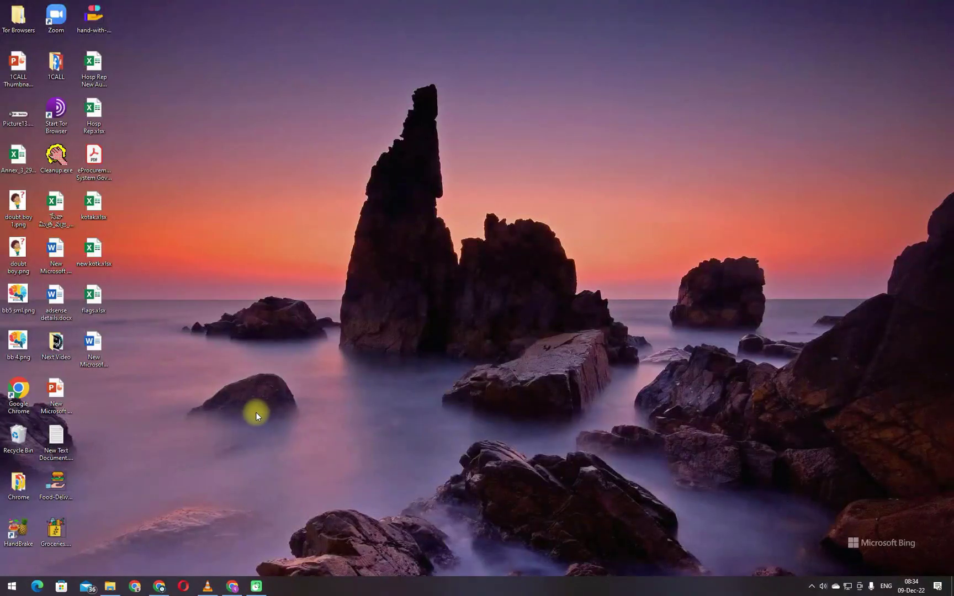
# Refresh the desktop via its right-click menu, then bring up the Start menu
pyautogui.rightClick(250, 420)
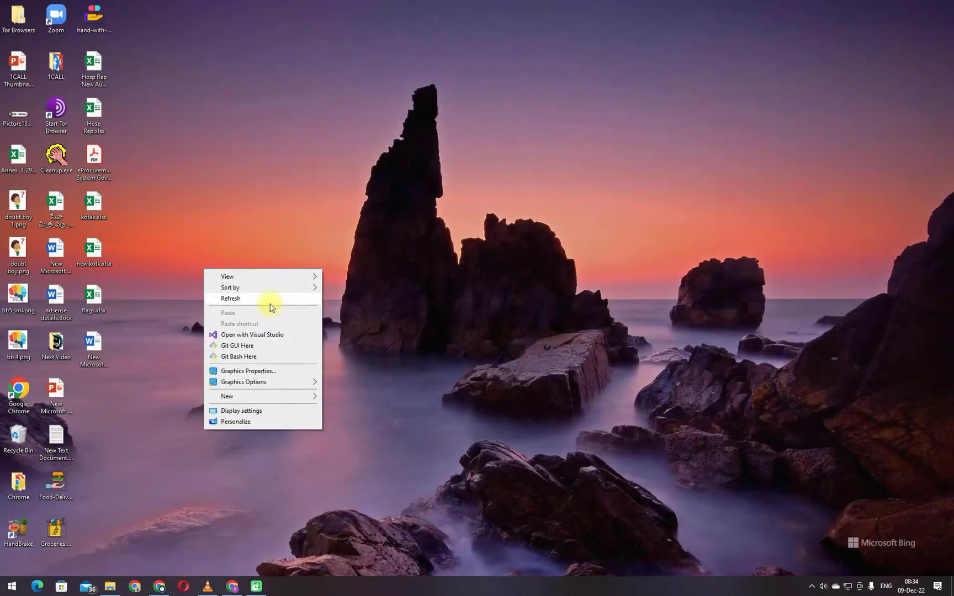
pyautogui.click(271, 298)
pyautogui.rightClick(269, 355)
pyautogui.click(291, 383)
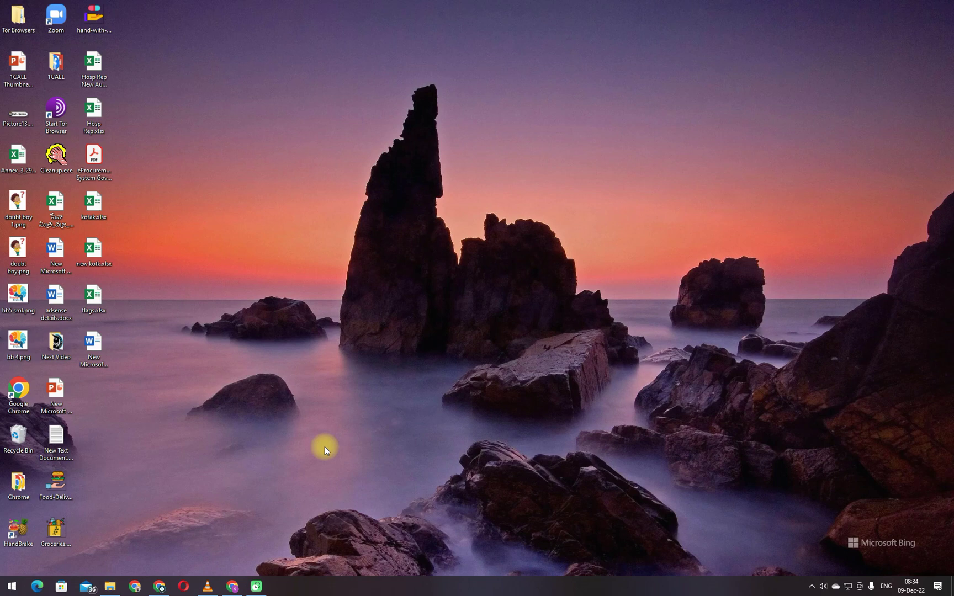
pyautogui.press('super')
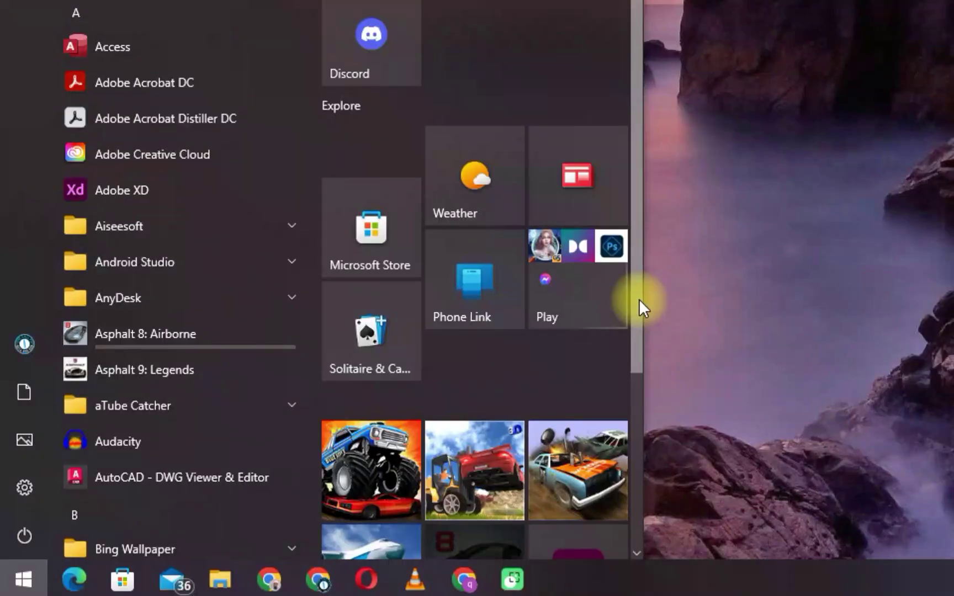
pyautogui.write('makro')
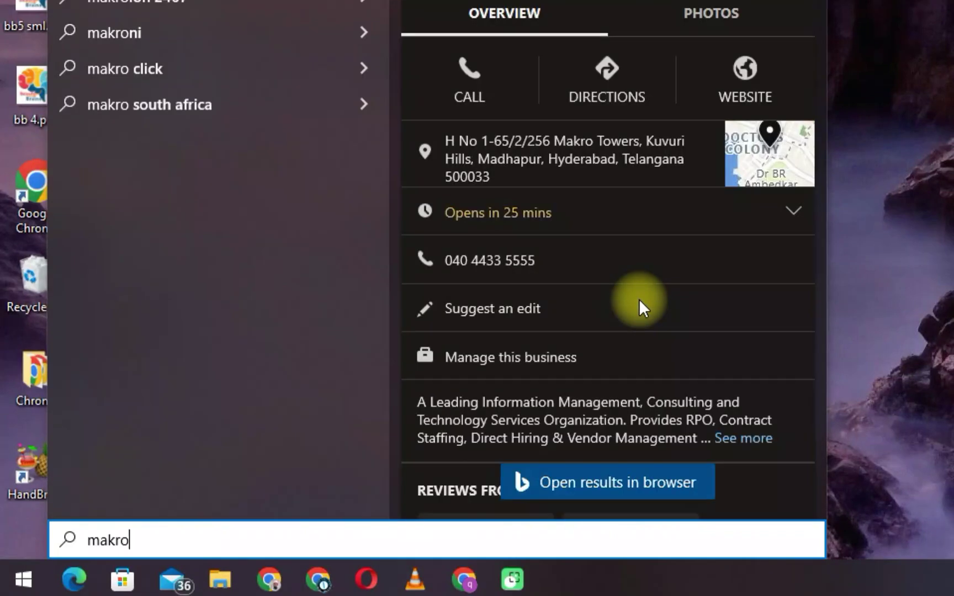
pyautogui.write('s')
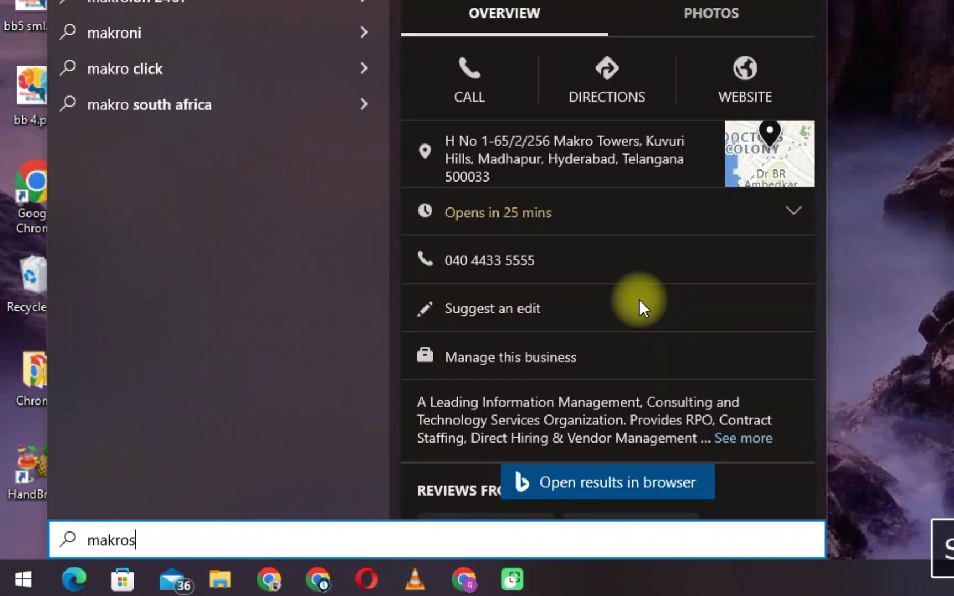
pyautogui.write('oft')
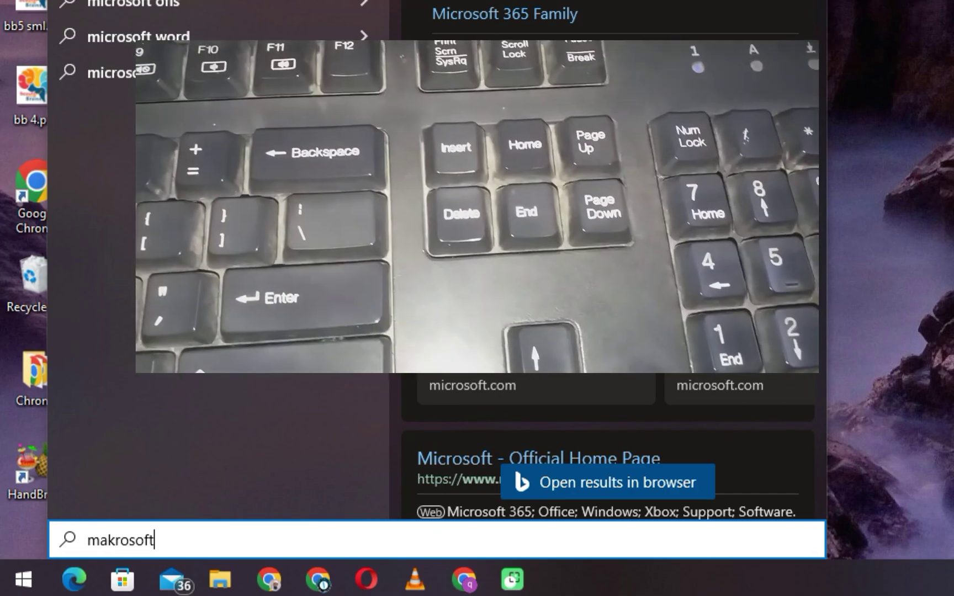
# Erase the misspelled 'makrosoft' so the search field is empty
pyautogui.press('BackSpace')
pyautogui.press('BackSpace')
pyautogui.press('BackSpace')
pyautogui.press('BackSpace')
pyautogui.press('BackSpace')
pyautogui.press('BackSpace')
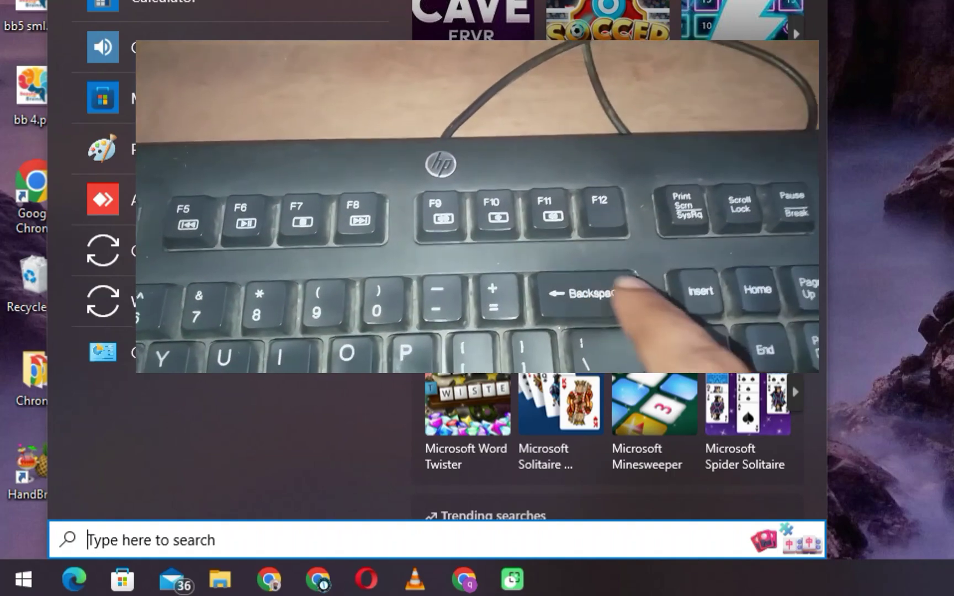
pyautogui.write('mcirp')
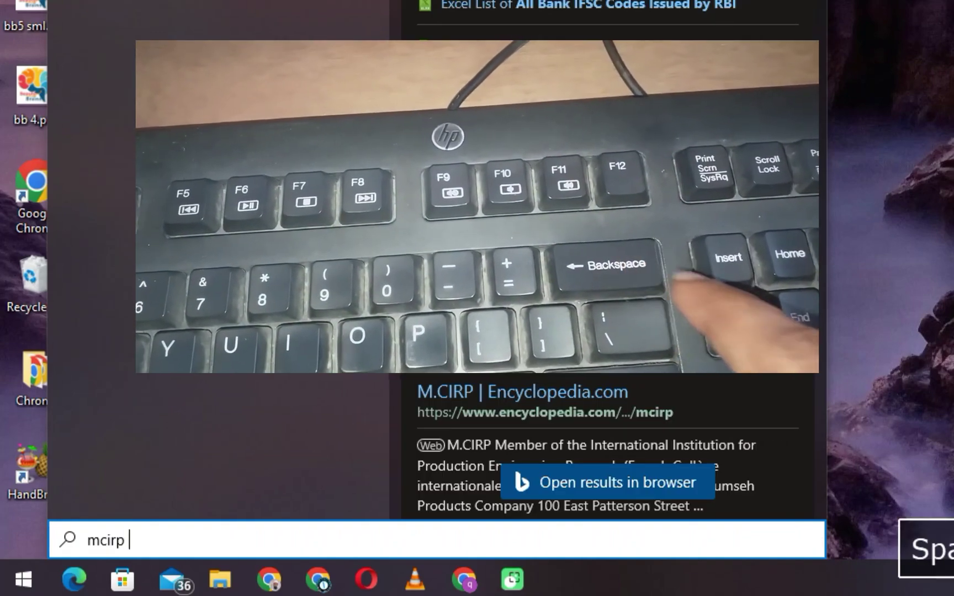
pyautogui.write(' store')
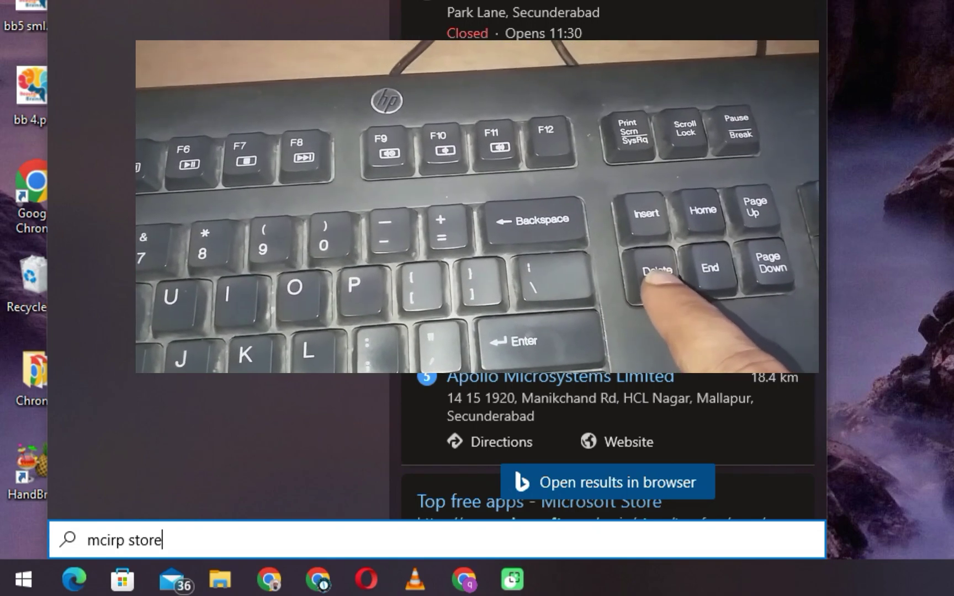
# Delete the mistyped 'mcirp' before 'store' in the search query
pyautogui.hotkey('shift', 'Left')
pyautogui.hotkey('shift', 'Left')
pyautogui.hotkey('shift', 'Left')
pyautogui.hotkey('shift', 'Left')
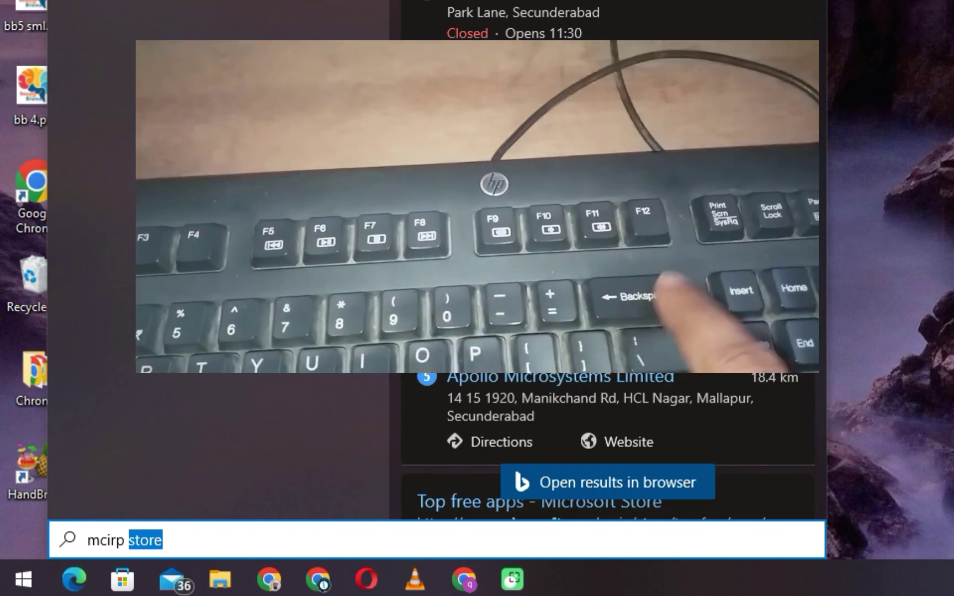
pyautogui.press('End')
pyautogui.press('Home')
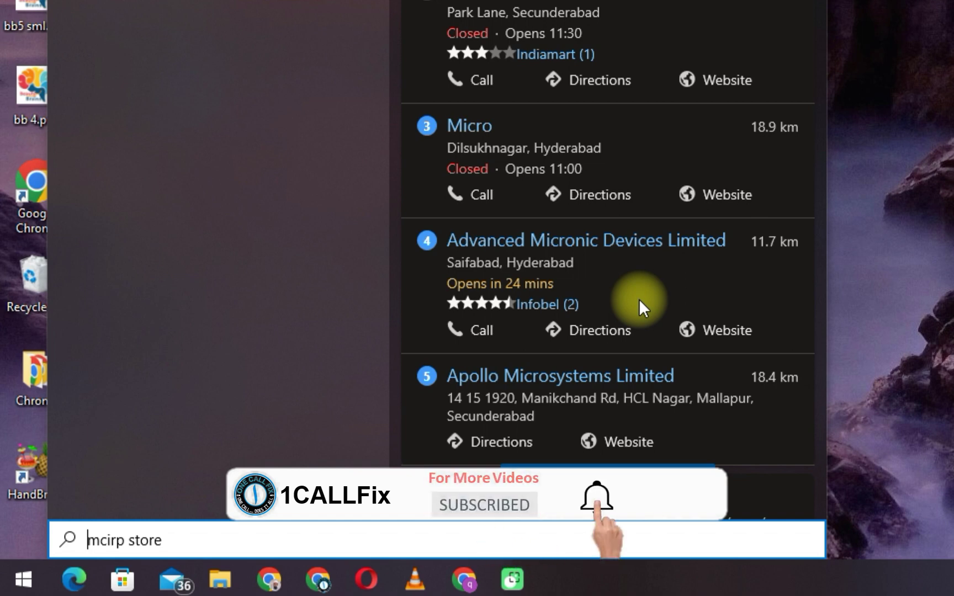
pyautogui.press('Delete')
pyautogui.press('Delete')
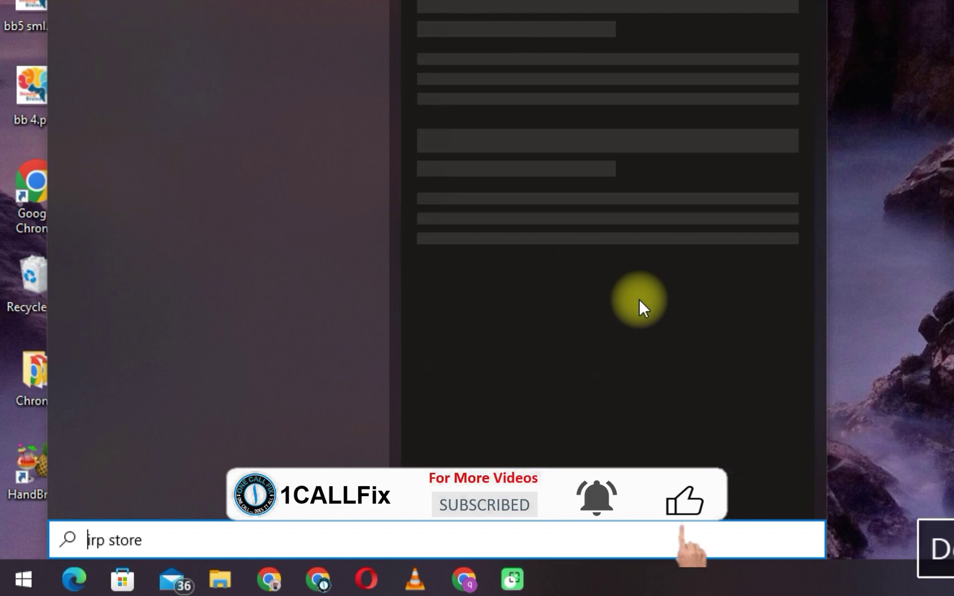
pyautogui.press('Delete')
pyautogui.press('Delete')
pyautogui.press('Delete')
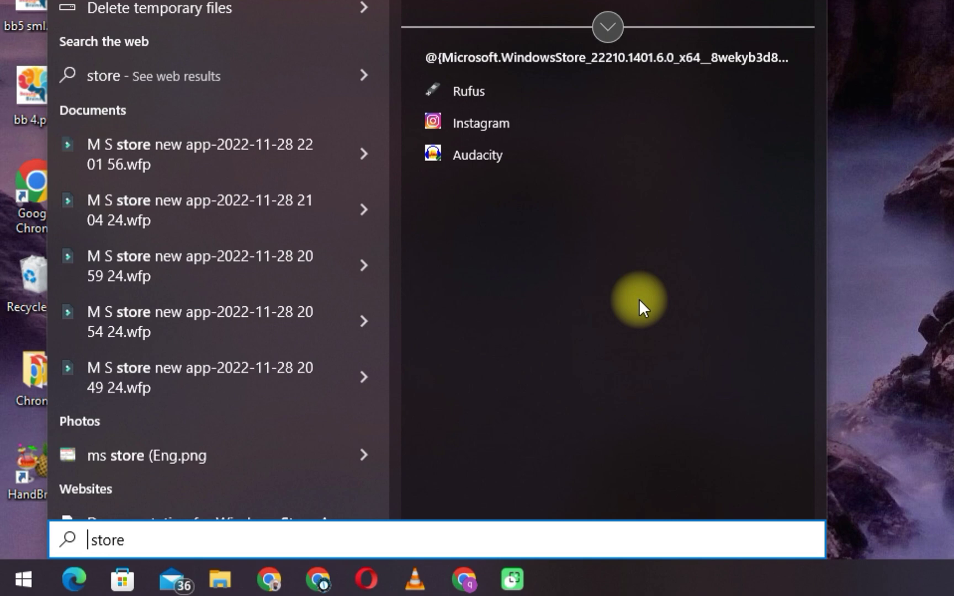
pyautogui.write('microsoft')
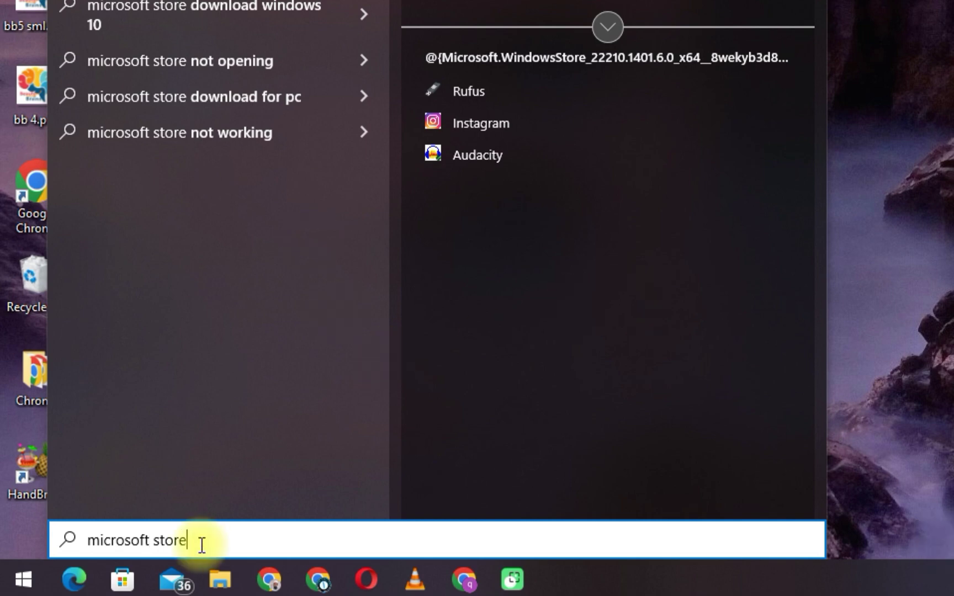
# Replace the wrong 'a' in 'microsaft' with 'o' so the query reads 'microsoft store', then switch to Chrome
pyautogui.press('Left')
pyautogui.press('Left')
pyautogui.press('Left')
pyautogui.press('Left')
pyautogui.press('Left')
pyautogui.press('BackSpace')
pyautogui.write('a')
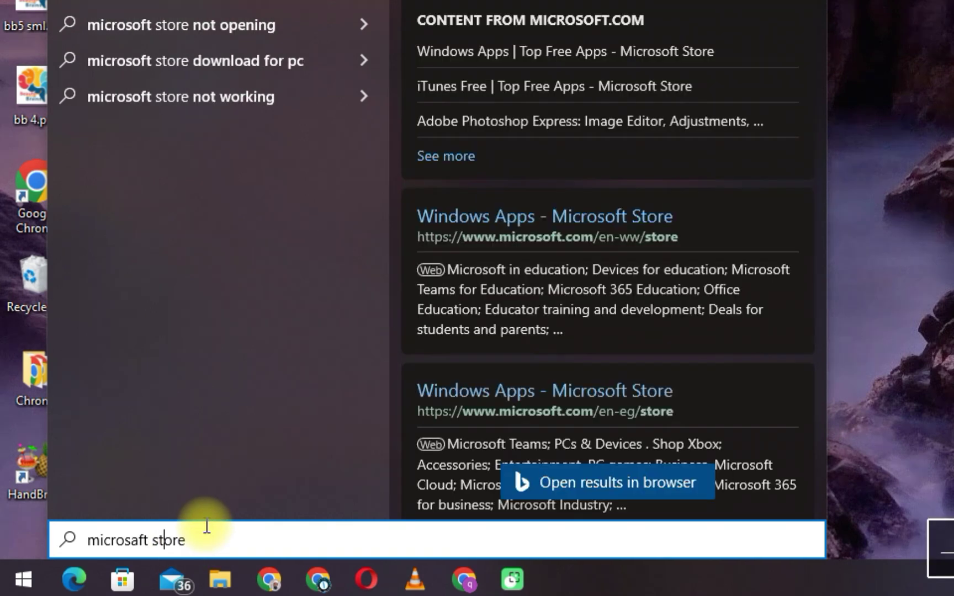
pyautogui.press('End')
pyautogui.press('Left')
pyautogui.press('Left')
pyautogui.press('Left')
pyautogui.press('Left')
pyautogui.press('Left')
pyautogui.press('Left')
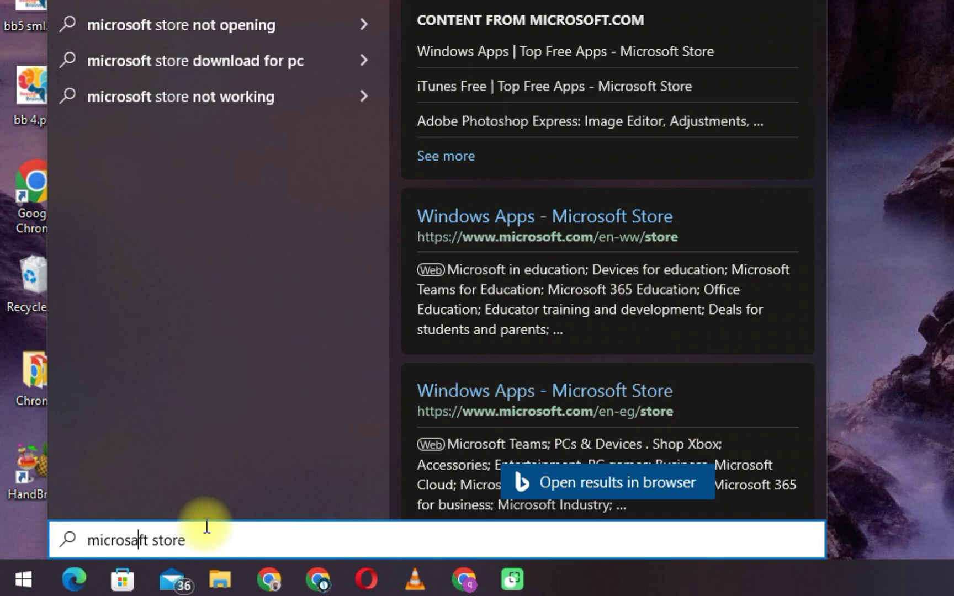
pyautogui.hotkey('shift', 'Left')
pyautogui.press('Right')
pyautogui.hotkey('shift', 'Left')
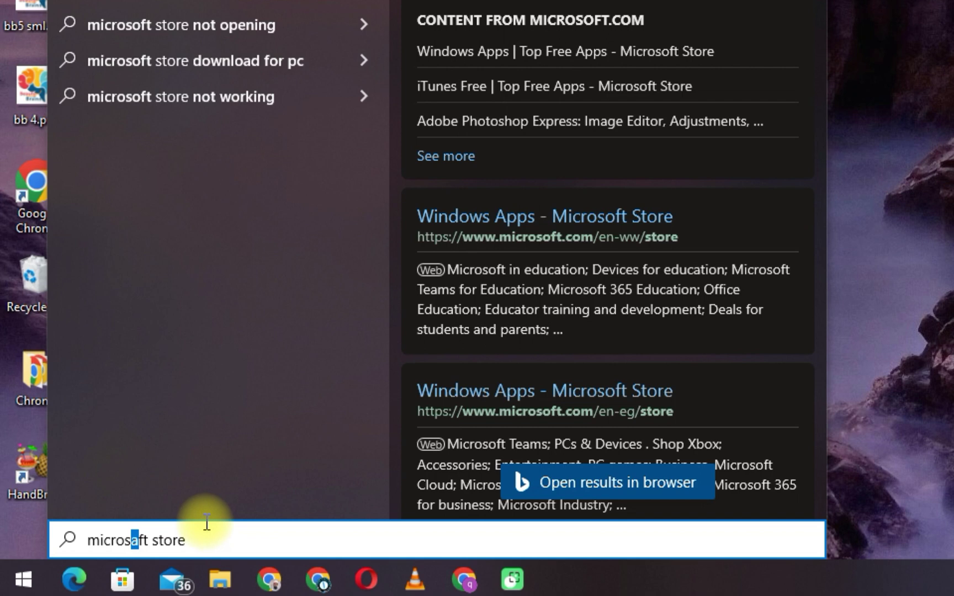
pyautogui.write('o')
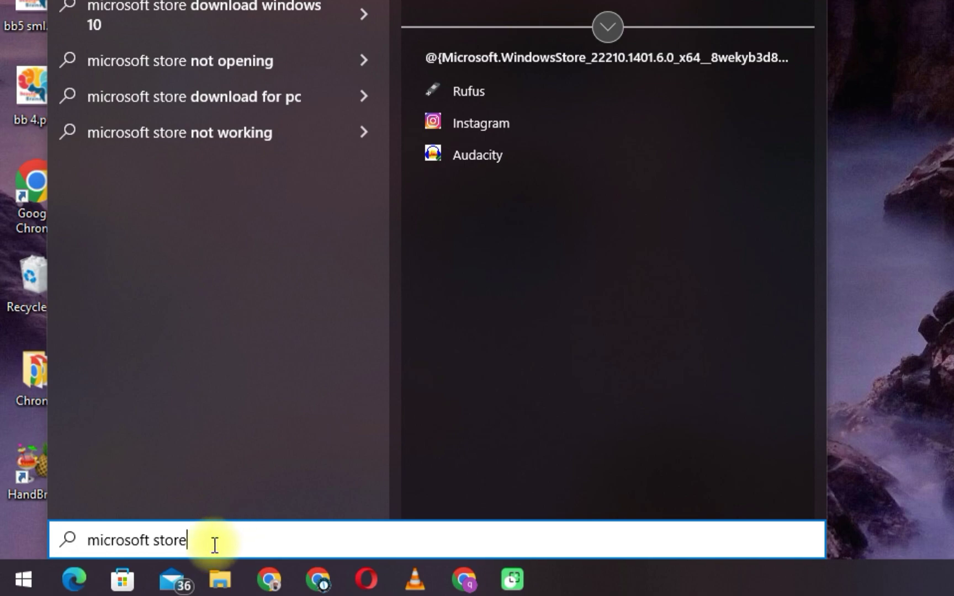
pyautogui.click(269, 579)
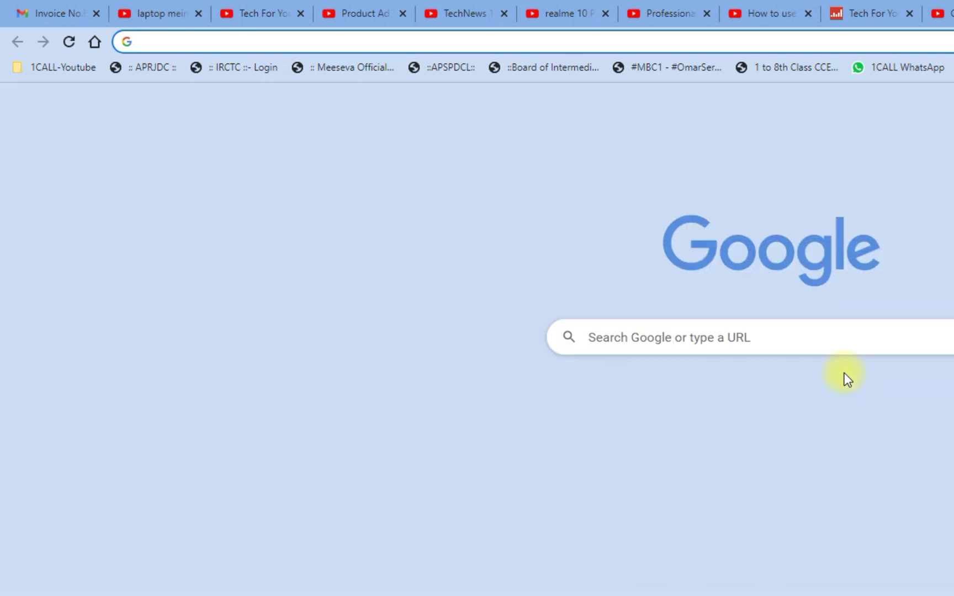
pyautogui.write('macro store')
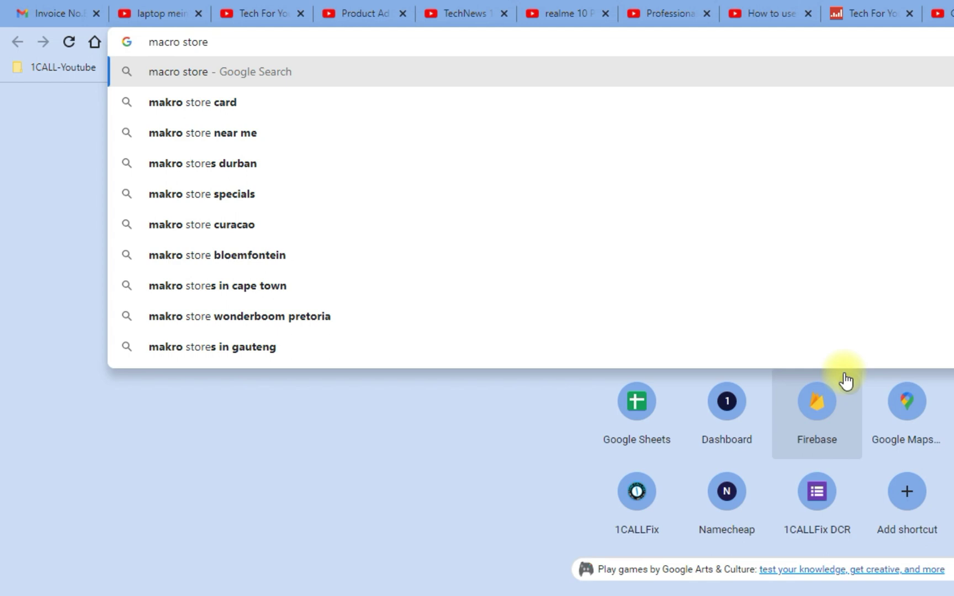
# Select the wrong 'a' in 'macro' at the start of the address bar to retype it as 'i'
pyautogui.press('Home')
pyautogui.hotkey('shift', 'Right')
pyautogui.write('icro')
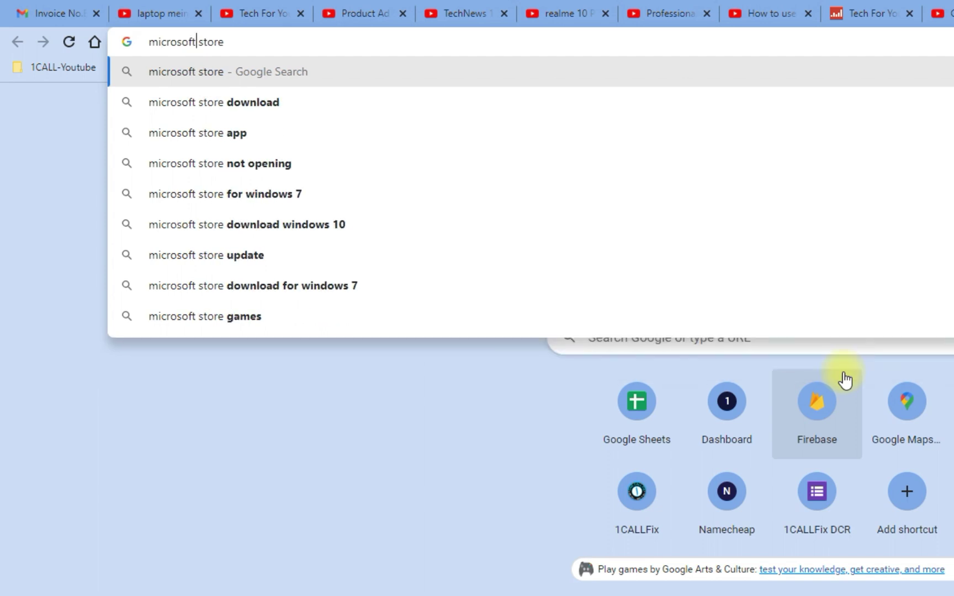
# Check the finished 'microsoft store' text by selecting and deselecting it in the address bar
pyautogui.hotkey('ctrl', 'a')
pyautogui.press('Right')
pyautogui.hotkey('shift', 'Left')
pyautogui.hotkey('shift', 'Left')
pyautogui.hotkey('shift', 'Left')
pyautogui.hotkey('shift', 'Left')
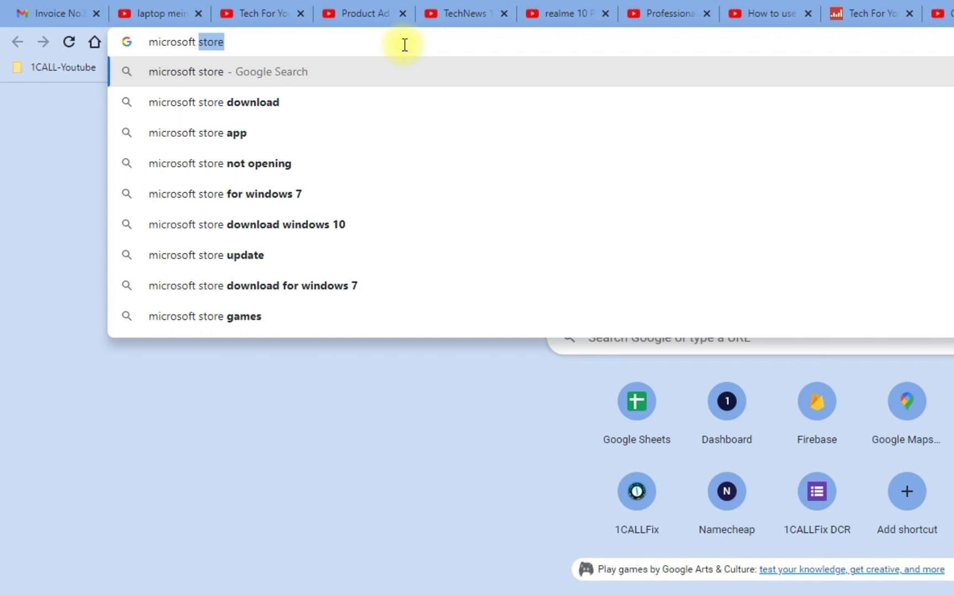
pyautogui.press('Right')
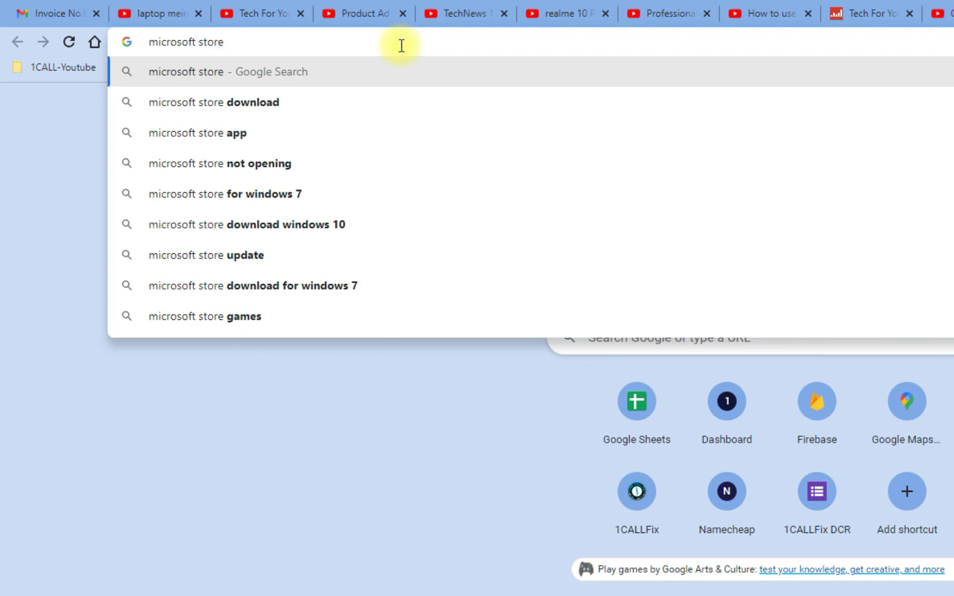